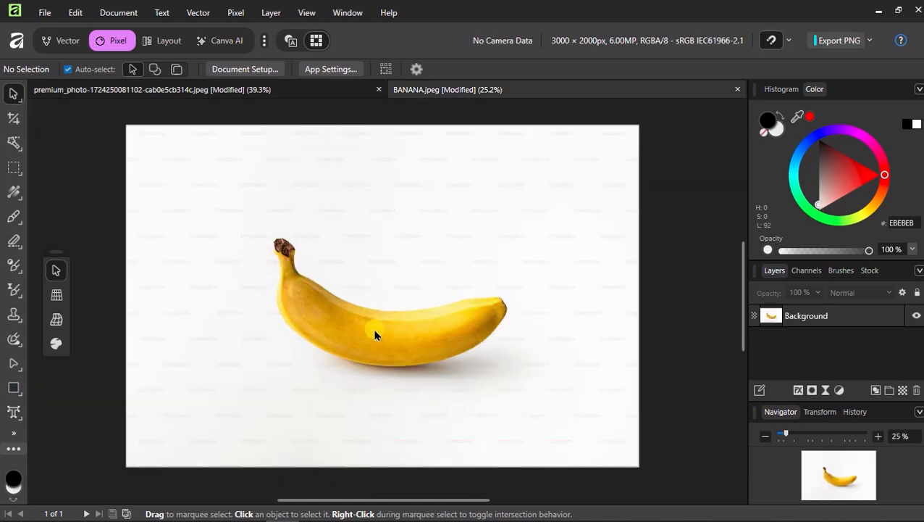
Flood-select the white background around the banana photo
left_click(355, 322)
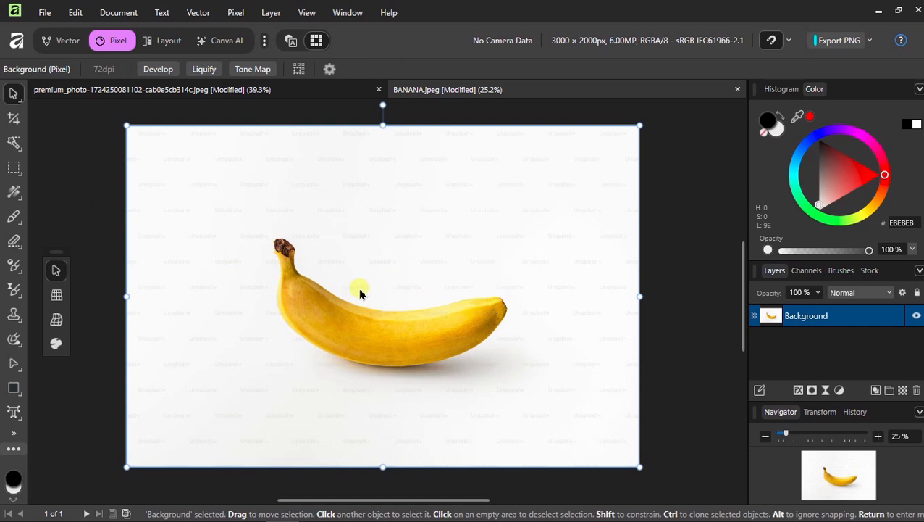
left_click(13, 142)
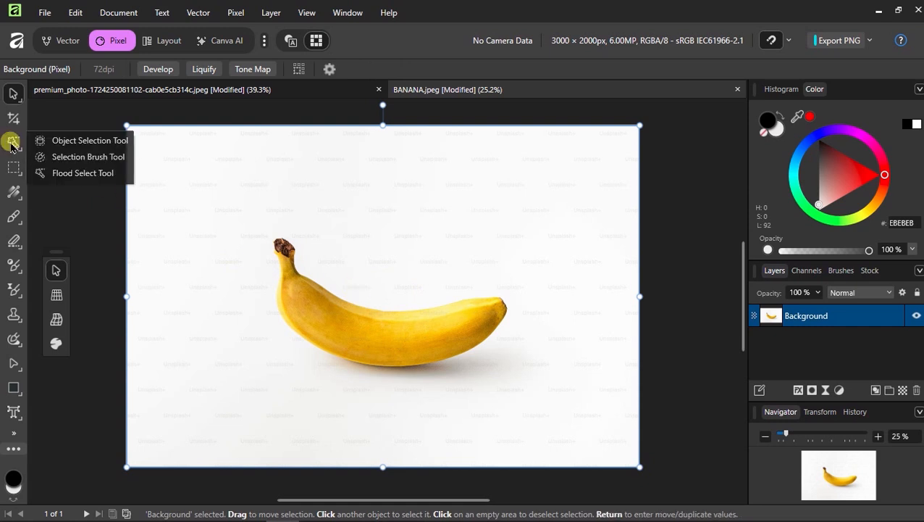
left_click(74, 173)
left_click(214, 269)
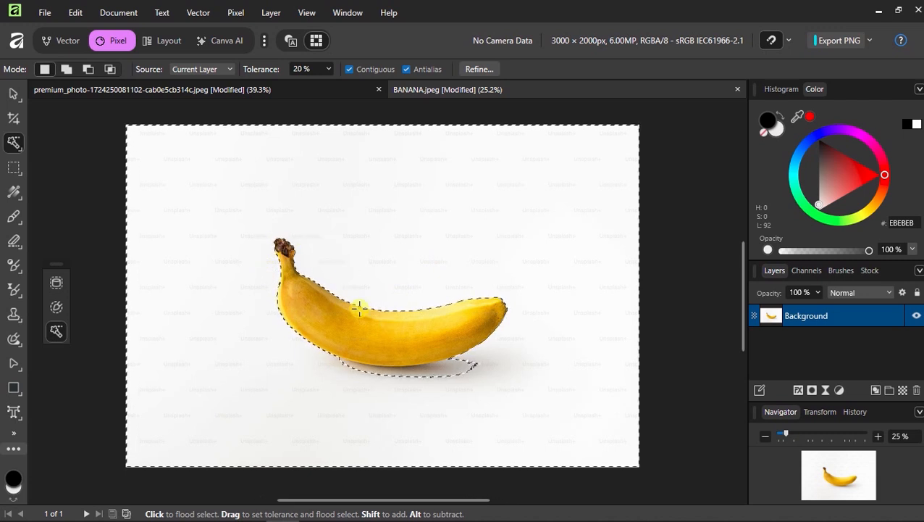
Brush the banana's shadow into the selection, then refine and apply the selection edges
left_click(15, 144)
left_click(64, 156)
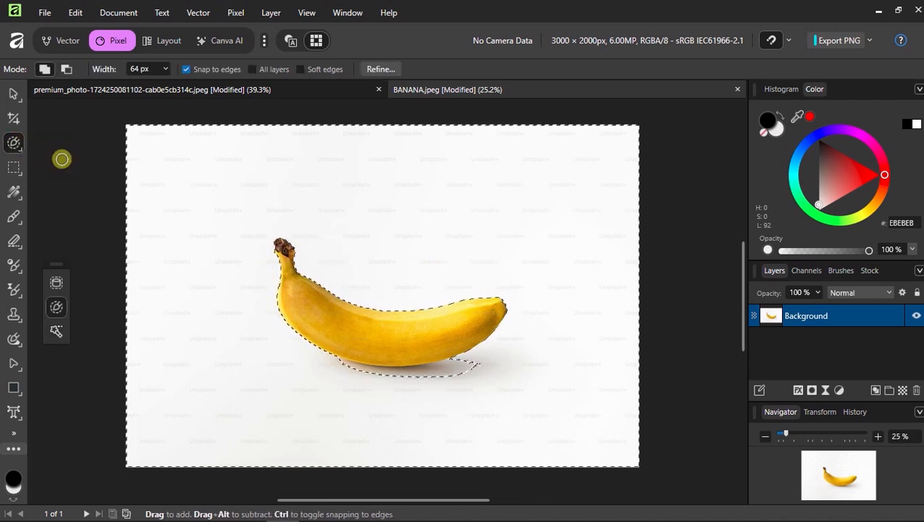
scroll(434, 373, "up", 2)
mouse_move(506, 358)
left_mouse_down()
mouse_move(381, 382)
mouse_move(356, 368)
left_mouse_up()
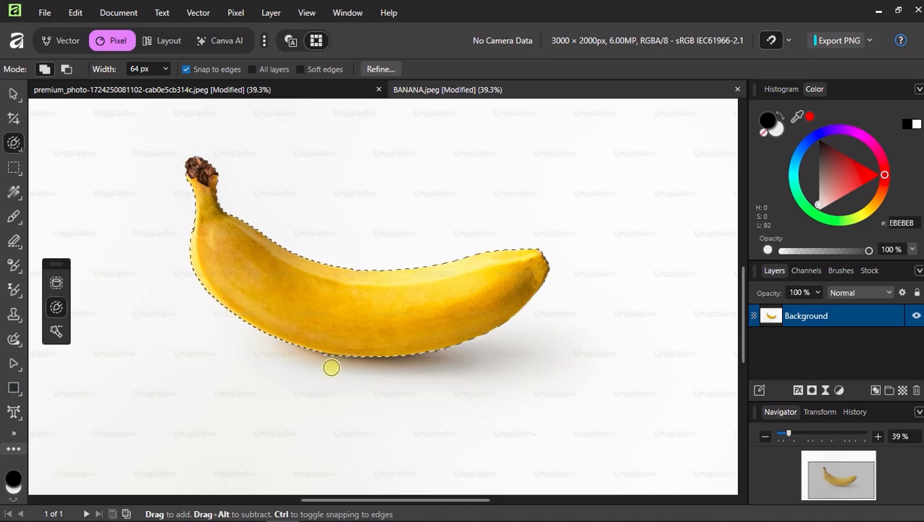
scroll(430, 356, "down", 2)
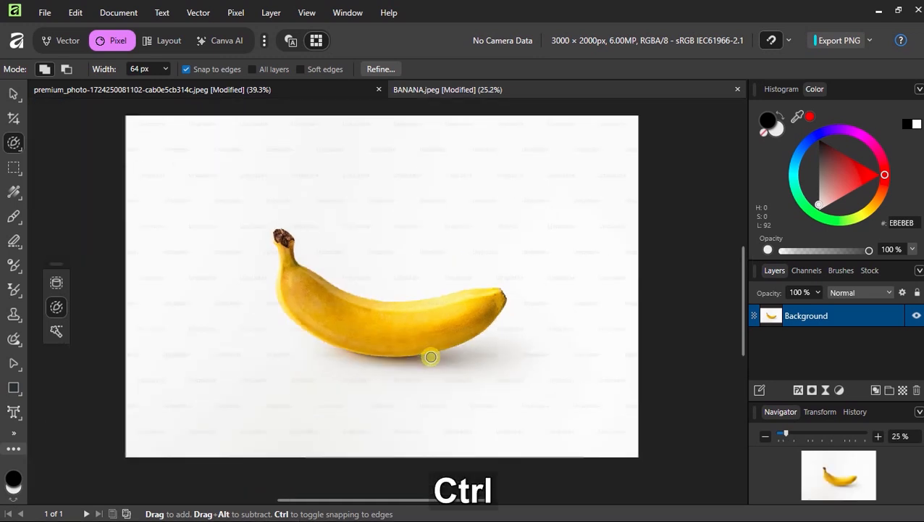
left_click(380, 69)
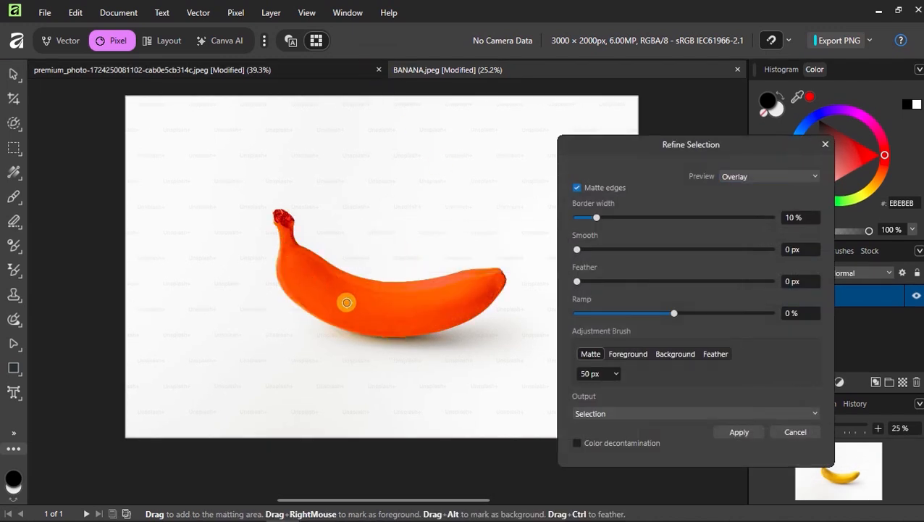
left_click(739, 433)
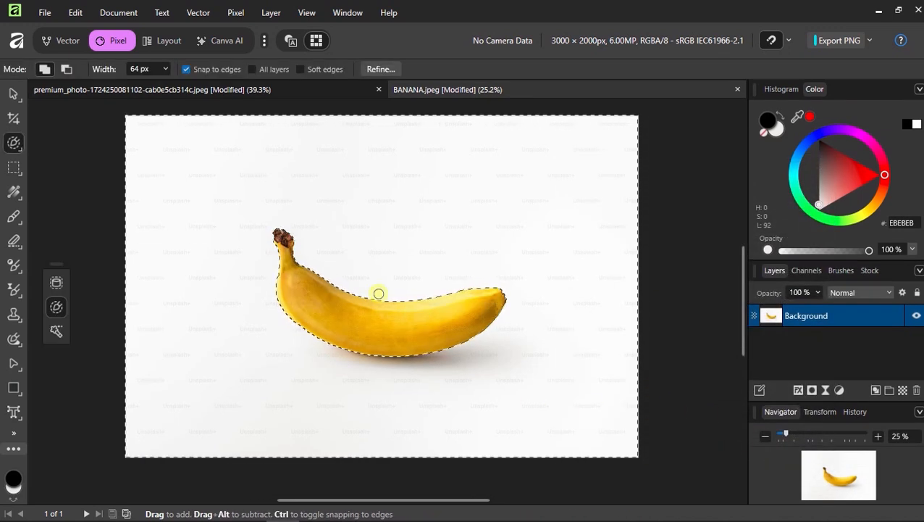
Delete the selected white background and deselect
key("Delete")
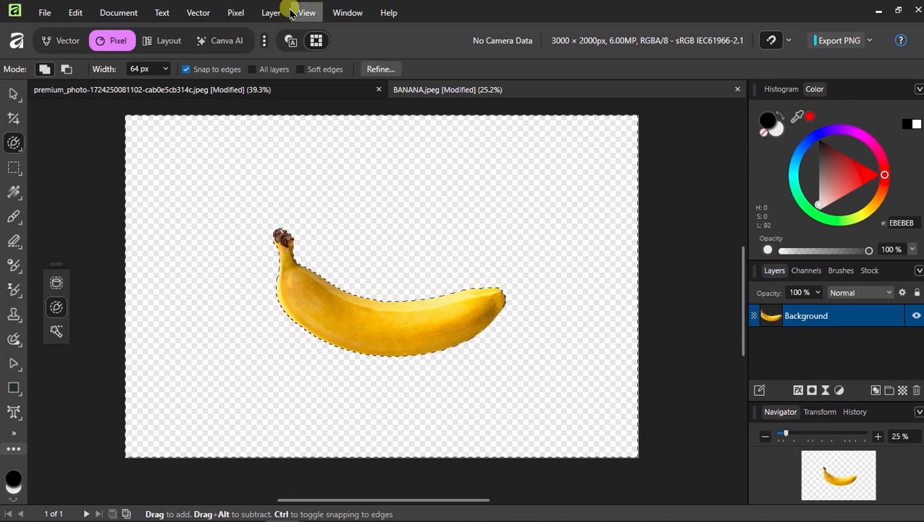
left_click(240, 12)
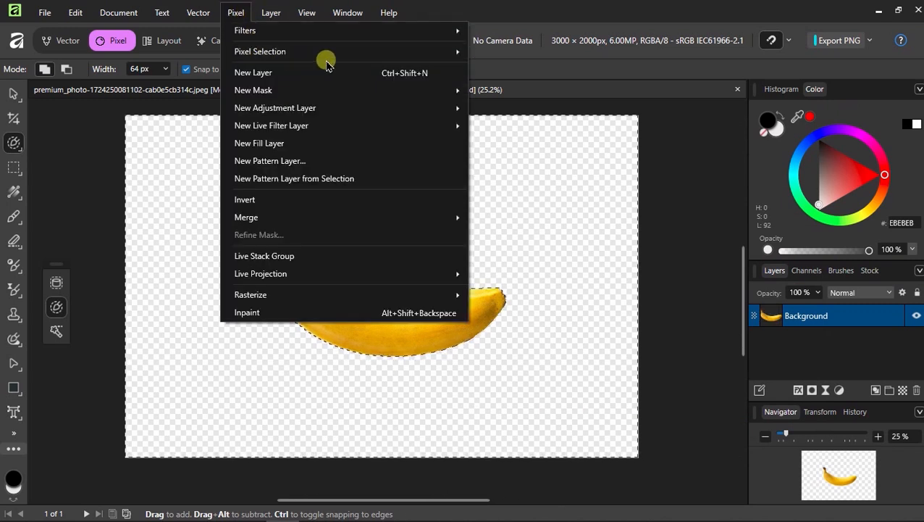
mouse_move(400, 52)
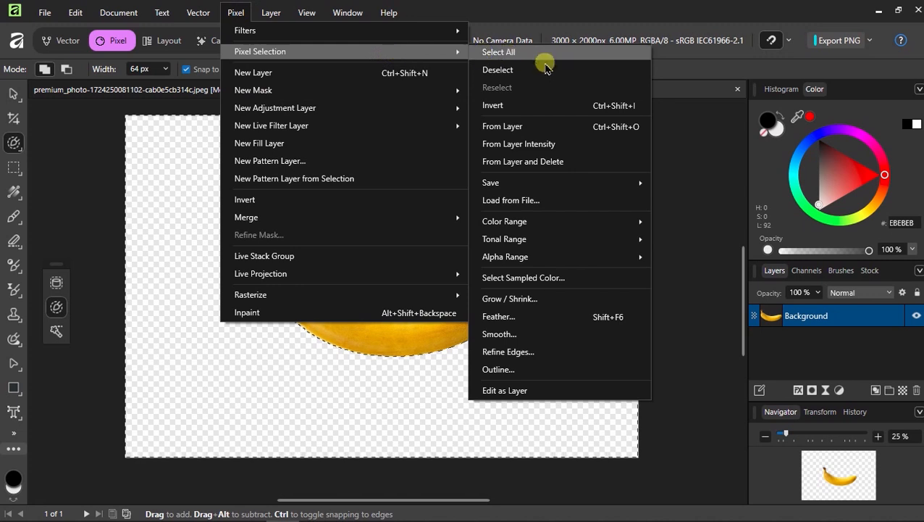
left_click(500, 68)
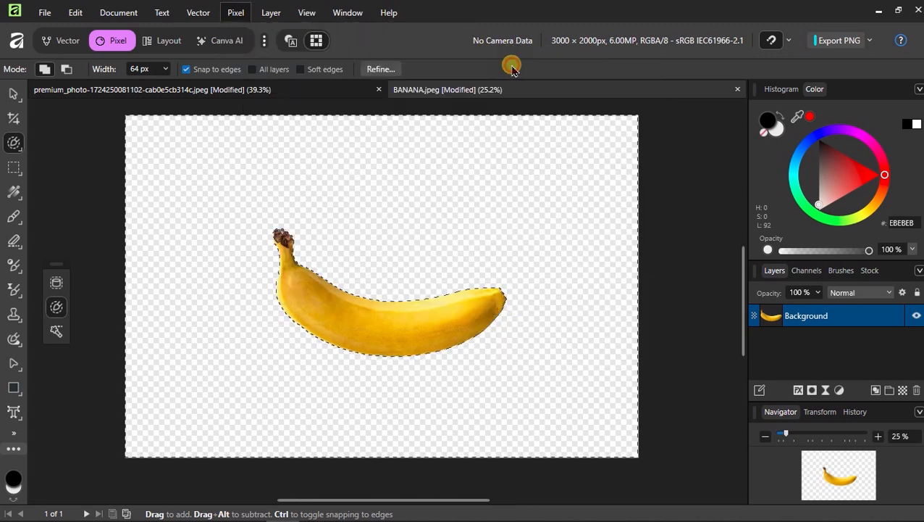
Add a light Fill layer and move it beneath the banana layer
key("v")
left_click(232, 7)
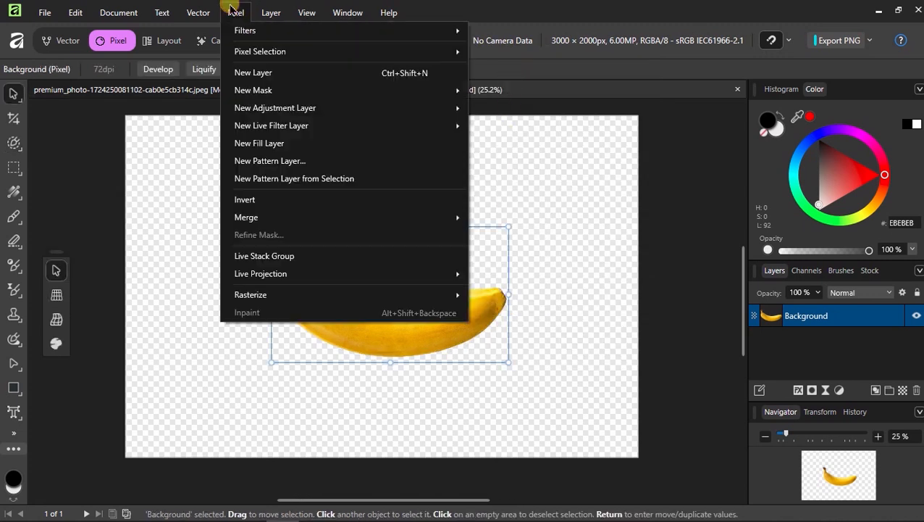
left_click(276, 145)
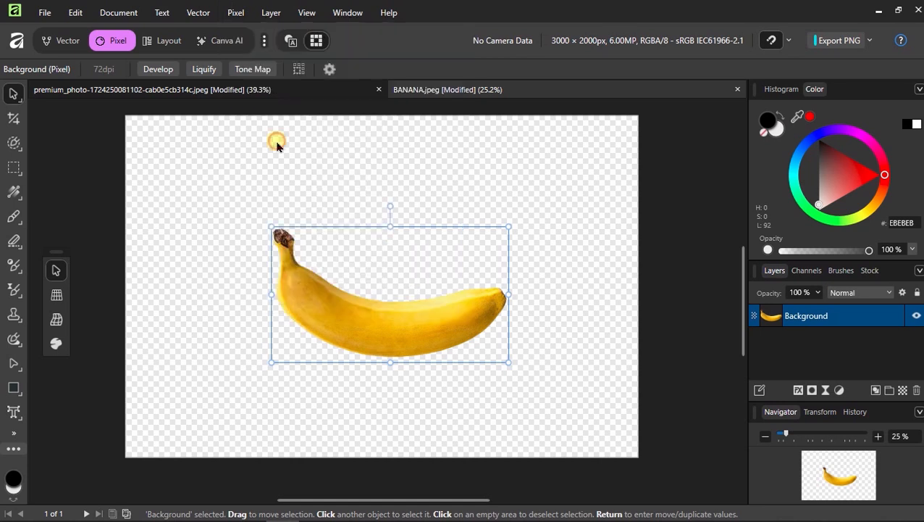
left_click_drag(764, 318, 763, 342)
key("v")
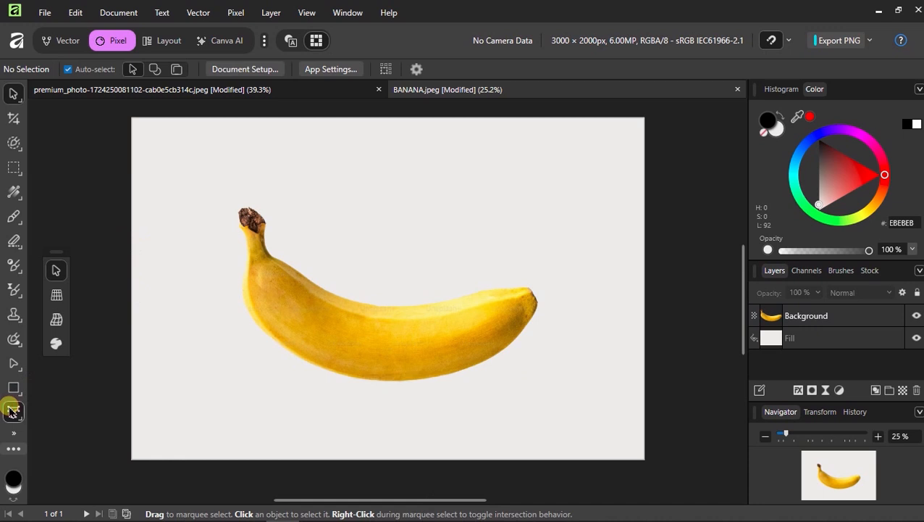
left_click(13, 411)
Type BANANA as 288 pt artistic text above the banana and nudge it up-left
left_click(361, 244)
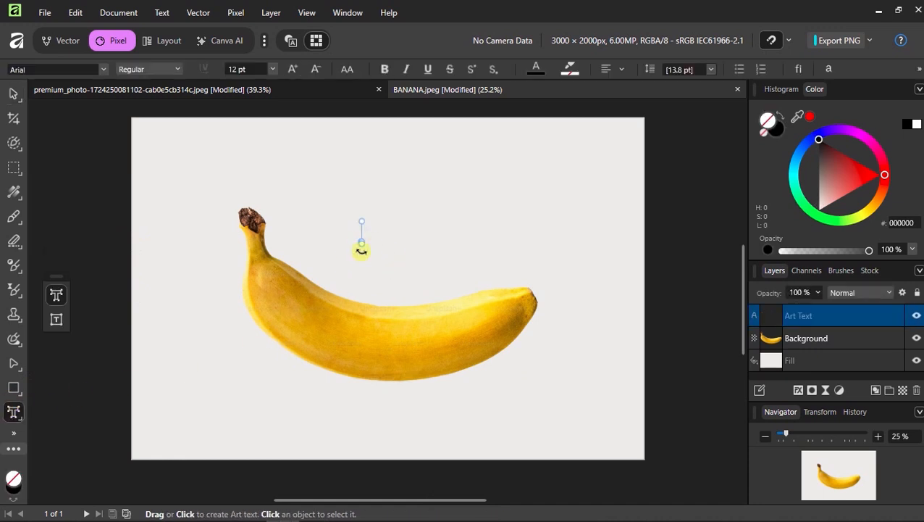
left_click(274, 68)
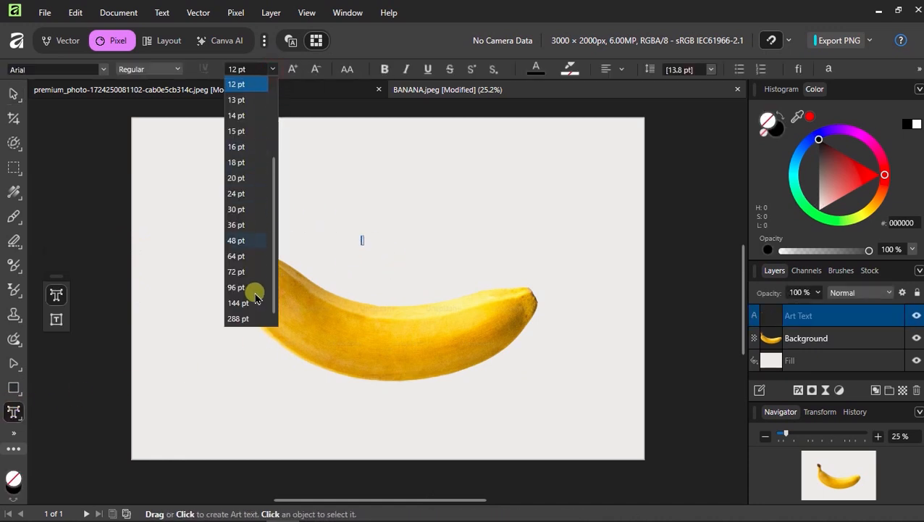
left_click(239, 319)
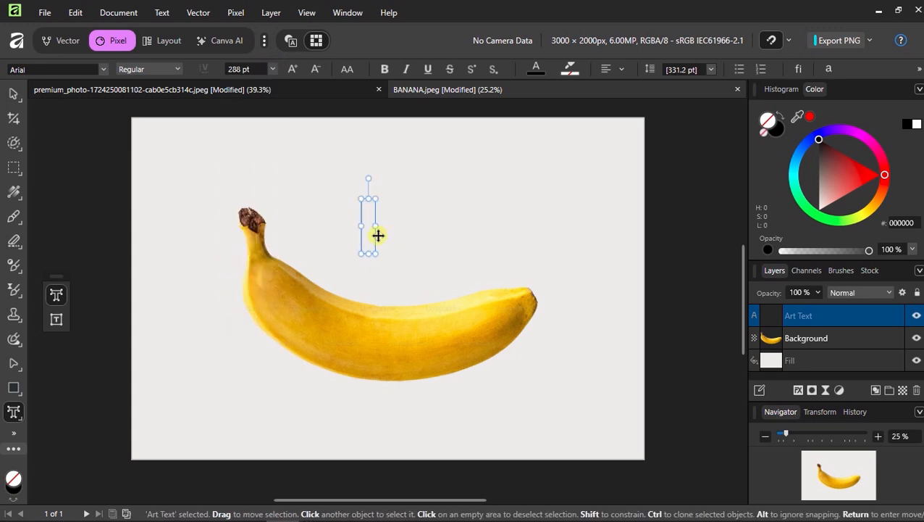
type("BANANA")
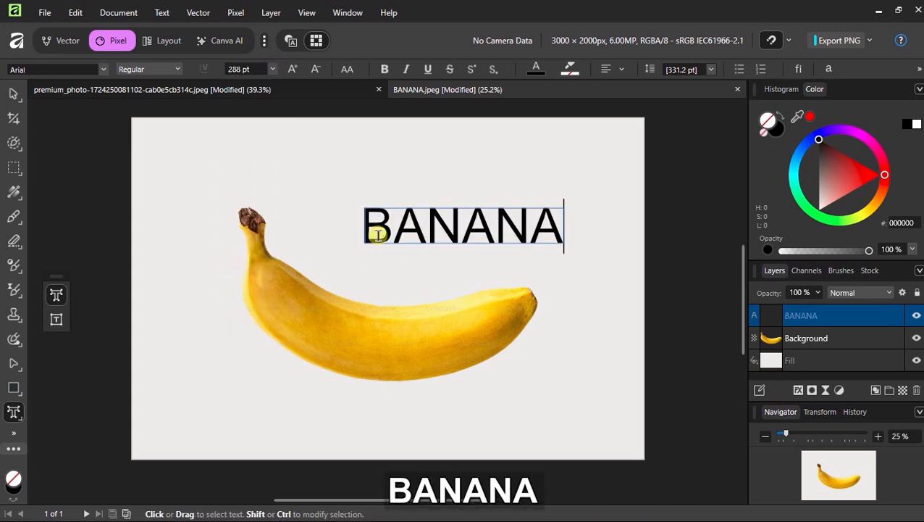
left_click(18, 99)
left_click(60, 94)
left_click_drag(495, 232, 425, 270)
Set the text to Berlin Sans FB Demi, move it across the banana, and shrink it to 251.8 pt
left_click(54, 71)
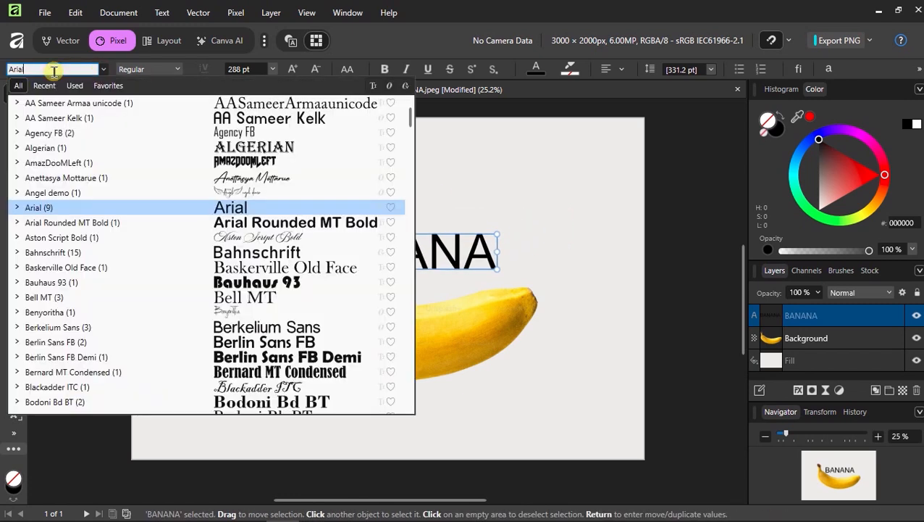
scroll(217, 253, "down", 1)
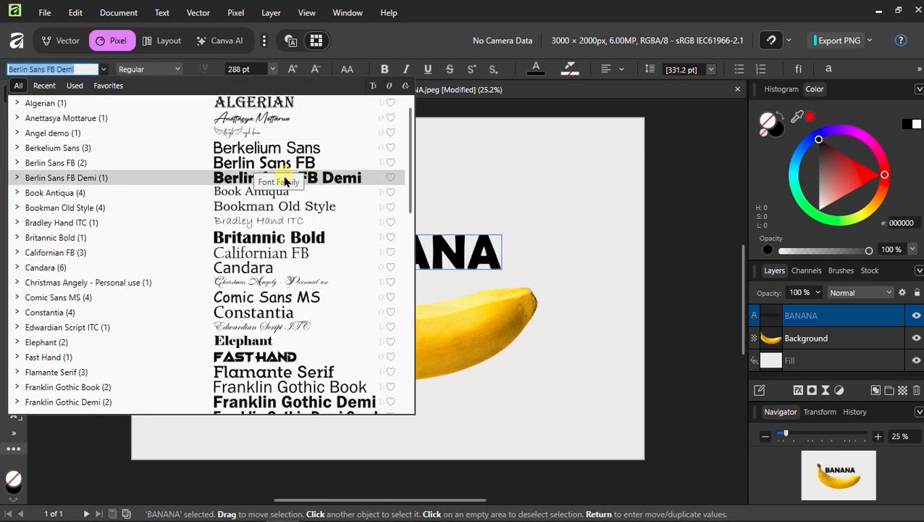
left_click(312, 179)
left_click_drag(420, 252, 410, 340)
left_click_drag(494, 362, 481, 358)
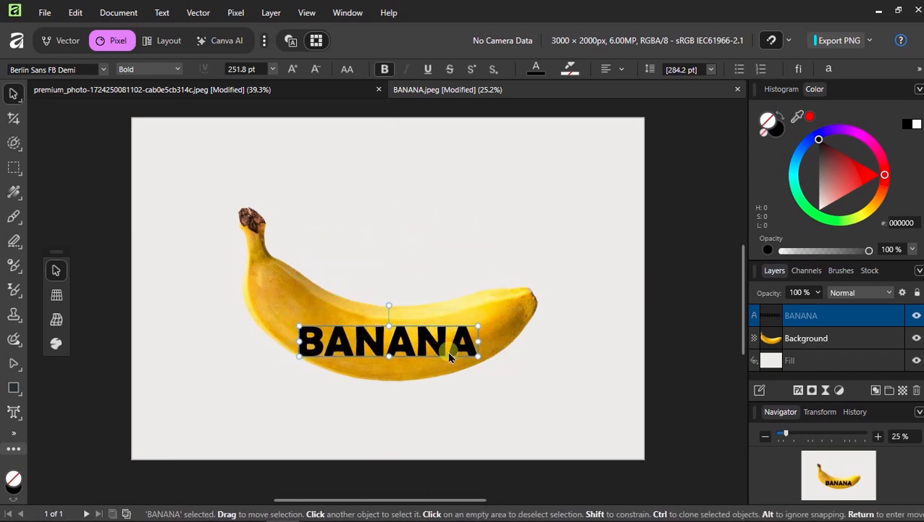
scroll(391, 346, "up", 1)
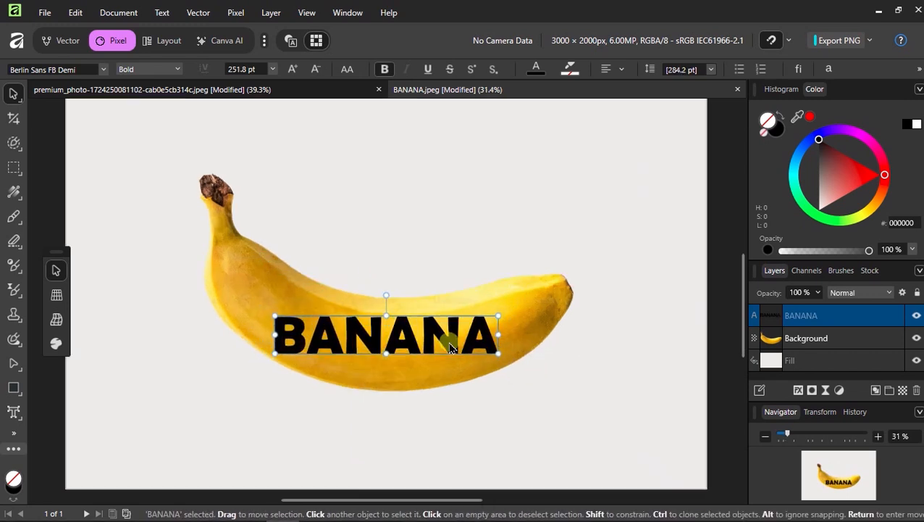
Wrap BANANA in a Mesh Warp and drag its corners to tilt it with the banana
left_click(192, 13)
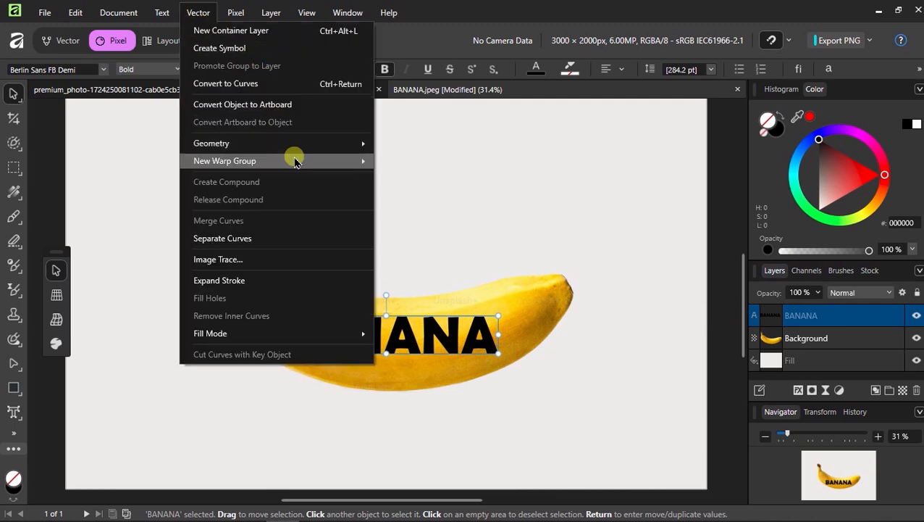
mouse_move(295, 161)
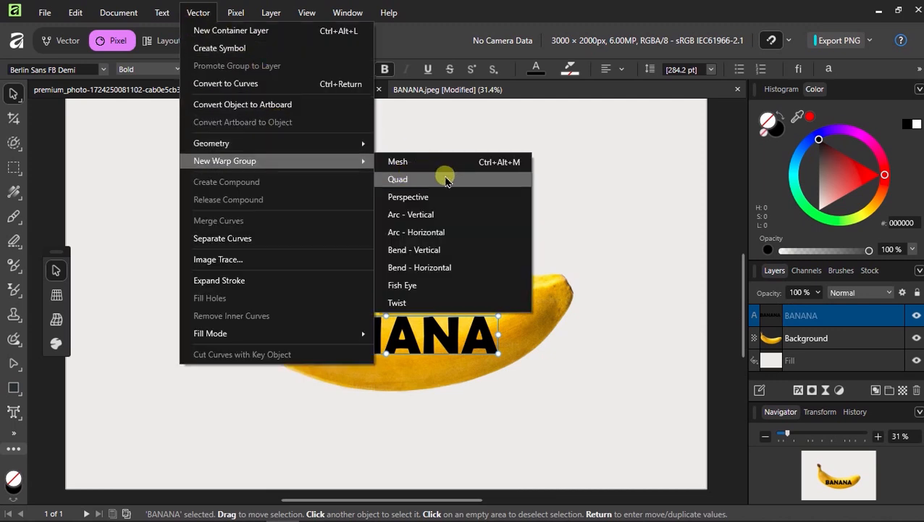
left_click(414, 180)
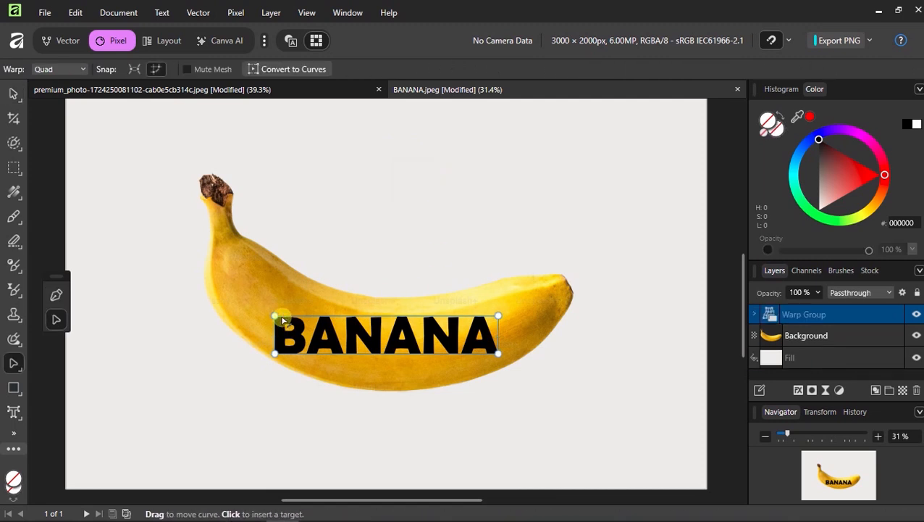
left_click_drag(275, 317, 274, 255)
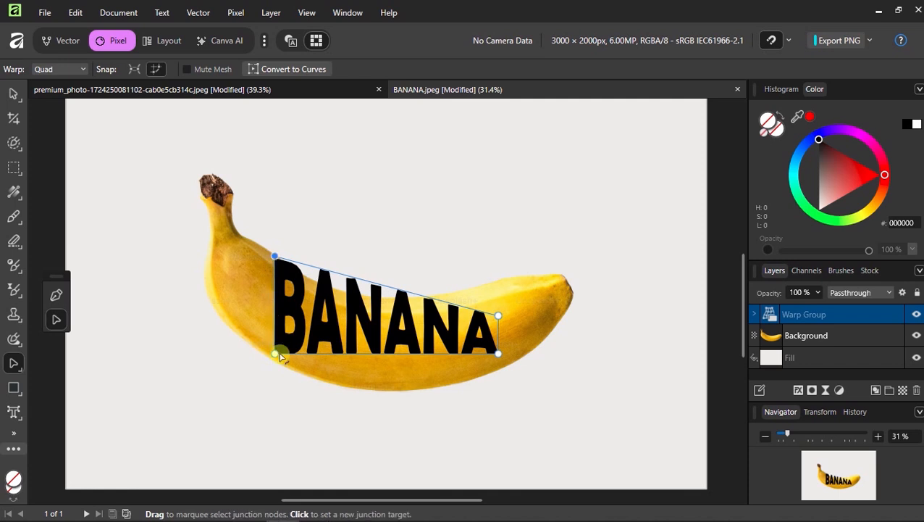
left_click_drag(279, 357, 275, 361)
left_click_drag(499, 315, 498, 287)
Lower the bottom-right node and arc the bottom edge along the banana's underside
scroll(497, 286, "up", 5)
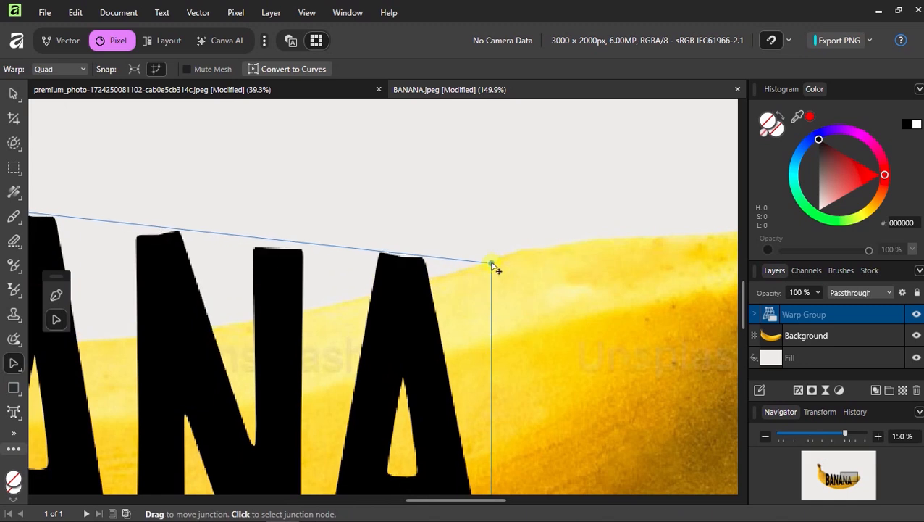
scroll(493, 271, "down", 5)
left_click_drag(486, 366, 485, 389)
scroll(498, 397, "down", 1)
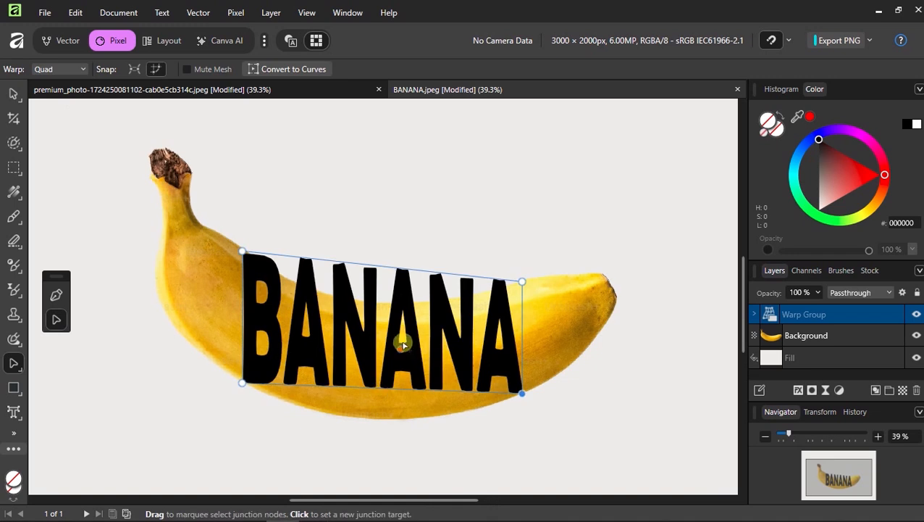
scroll(324, 367, "down", 1)
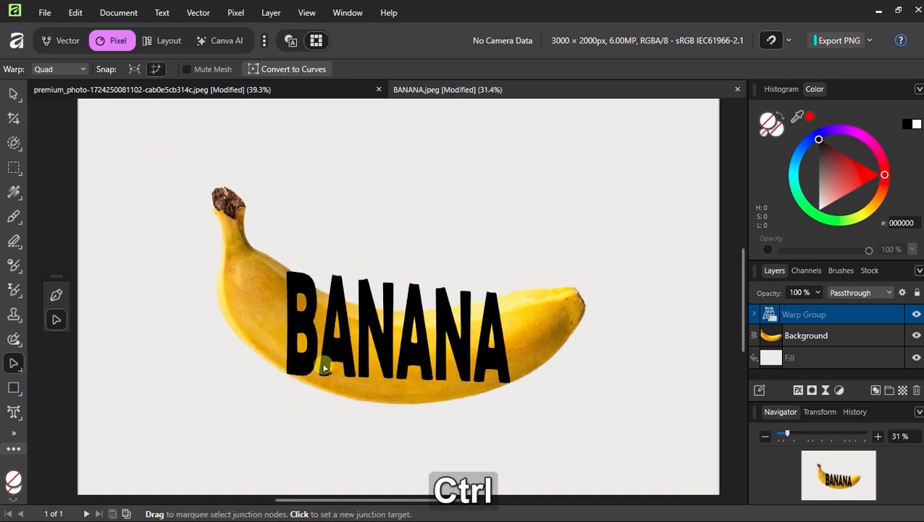
scroll(396, 396, "up", 2)
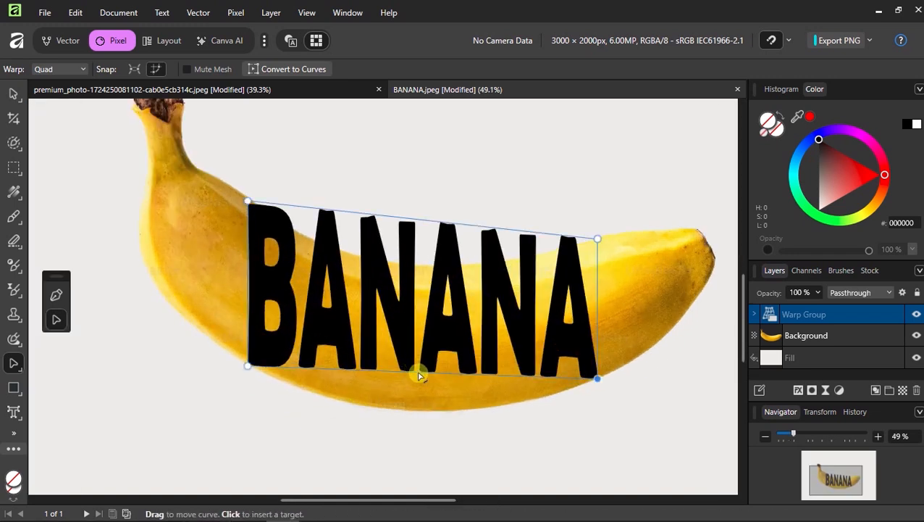
left_click_drag(420, 375, 421, 412)
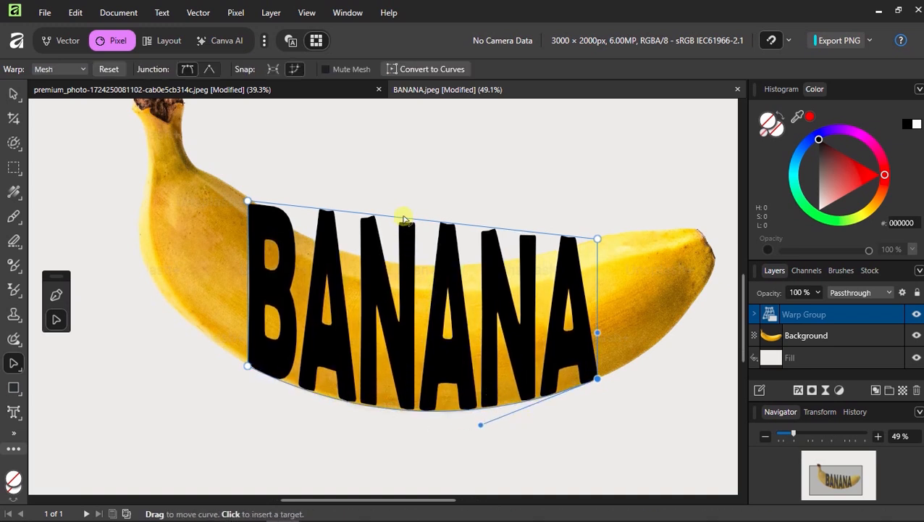
Arch BANANA's top edge downward and adjust the top-left node and its handle
left_click_drag(400, 219, 393, 267)
scroll(393, 266, "up", 2)
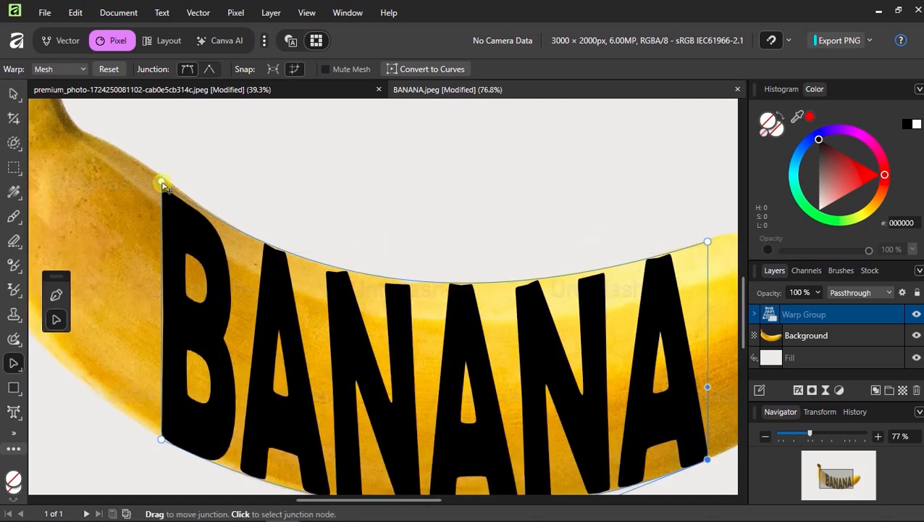
left_click_drag(162, 176, 171, 179)
left_click_drag(334, 303, 330, 319)
scroll(369, 295, "down", 3)
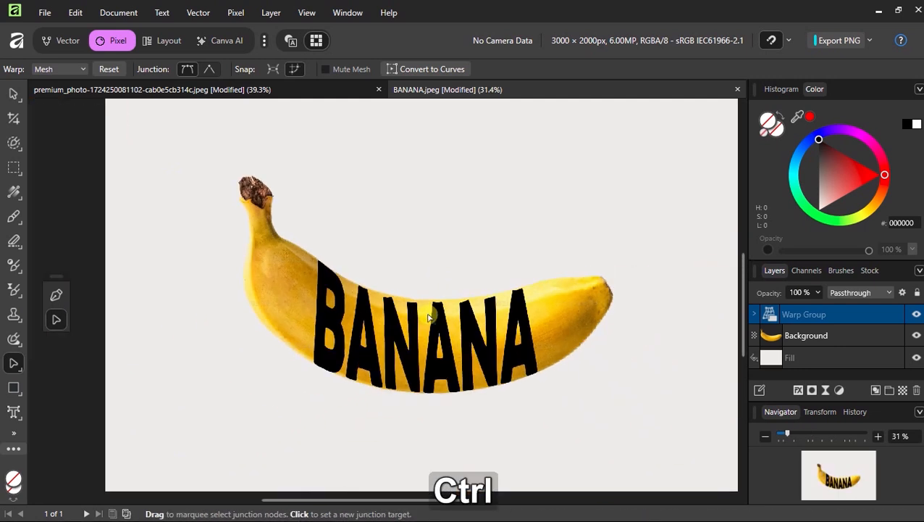
Load the Warp Group's letter shape as a selection, then hide and delete the group
key("v")
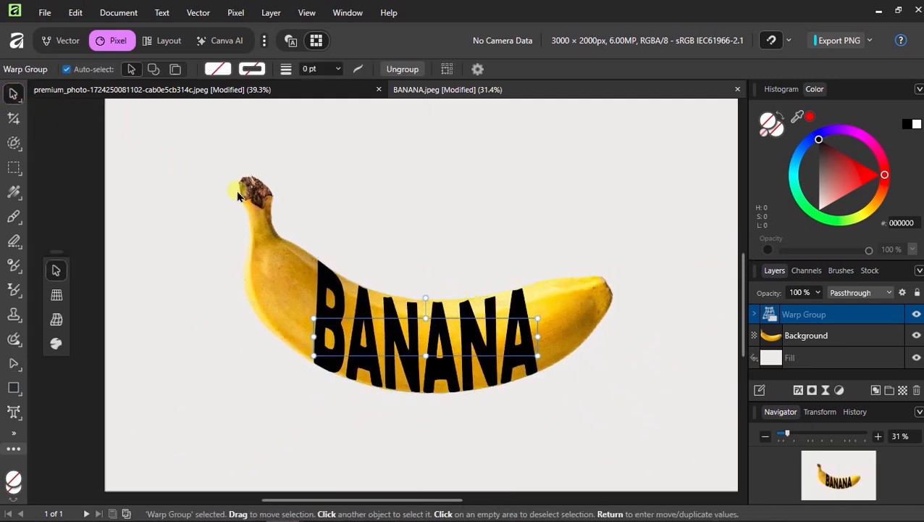
key("ctrl+z")
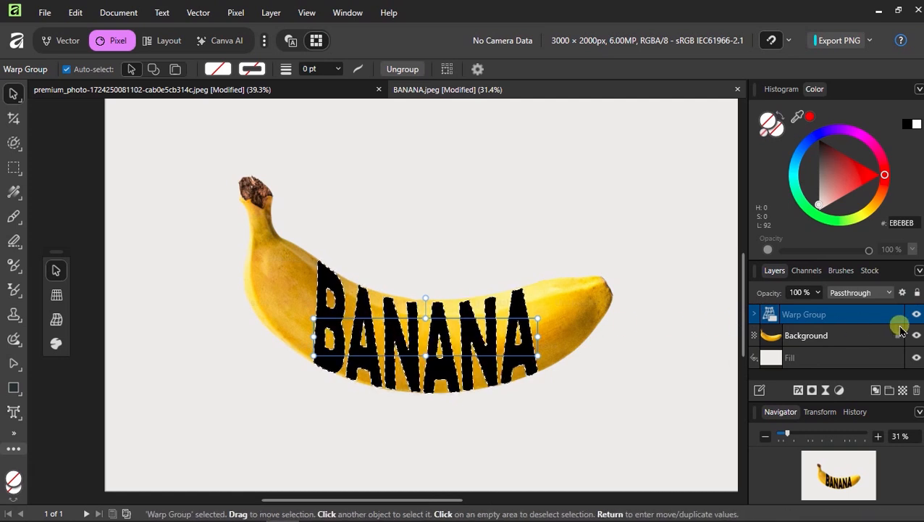
left_click(917, 316)
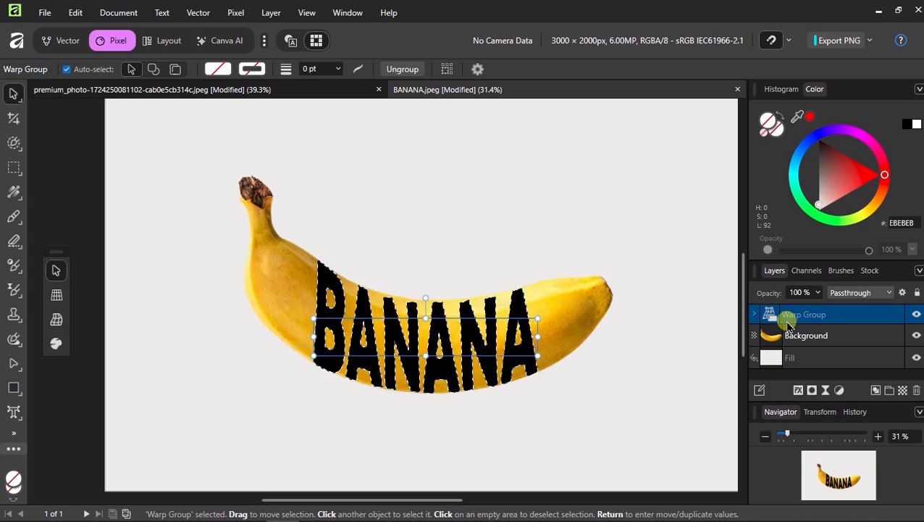
key("BackSpace")
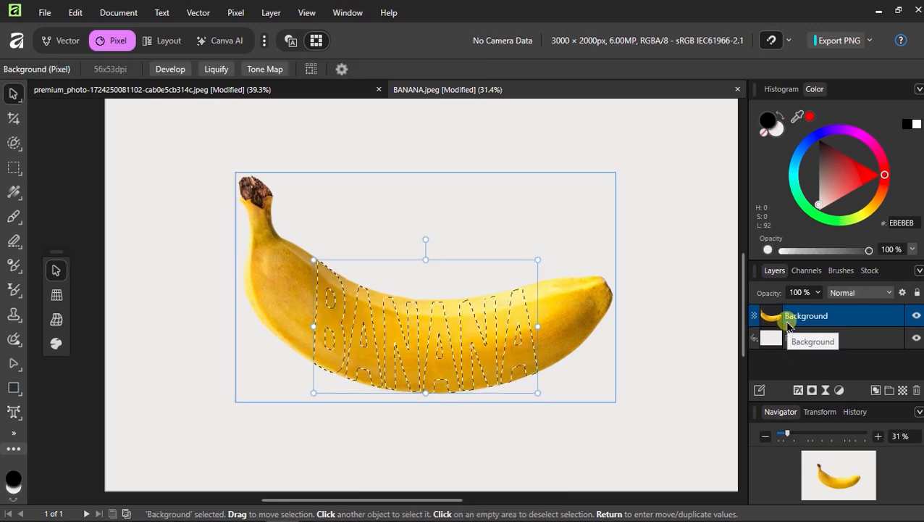
Duplicate the banana photo layer and mask the top copy to the BANANA letters
double_click(806, 317)
left_click(769, 316)
right_click(774, 319)
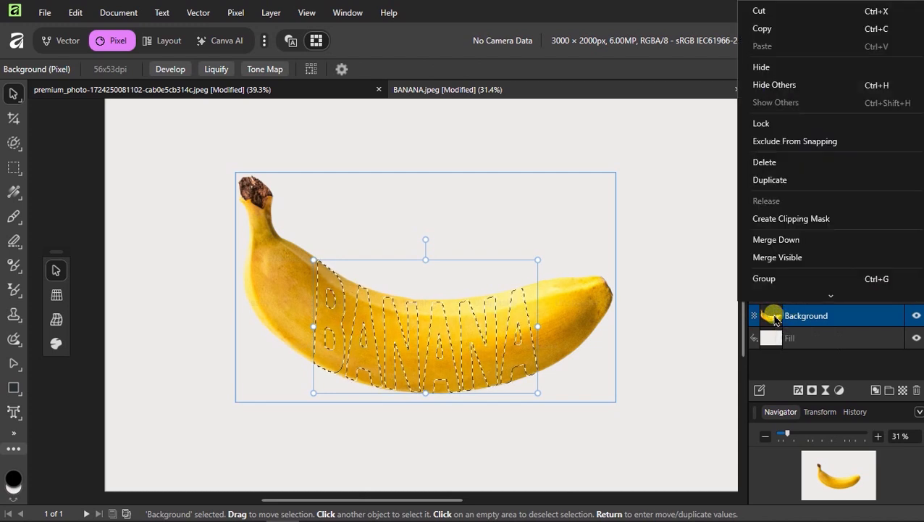
left_click(784, 179)
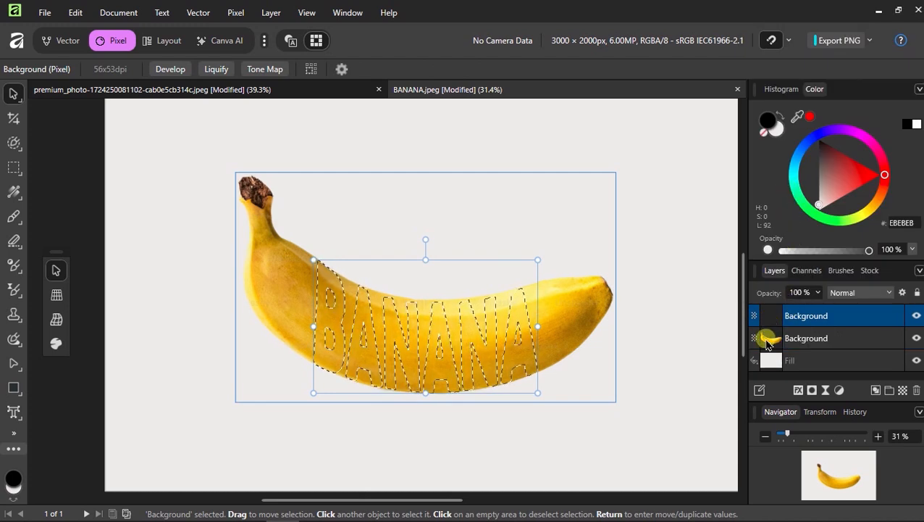
left_click(815, 391)
left_click(917, 338)
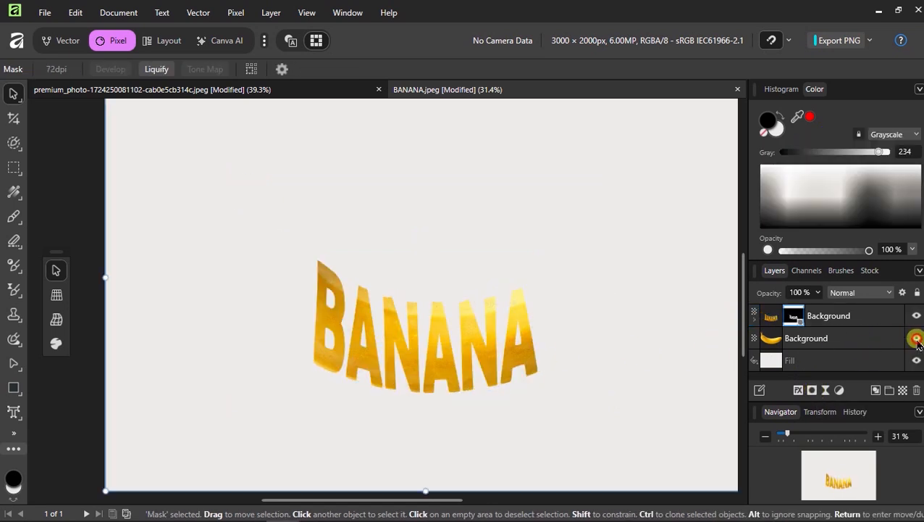
left_click(916, 337)
Add a mask to the original banana layer and select that mask
left_click(797, 339)
left_click(812, 391)
left_click(795, 343)
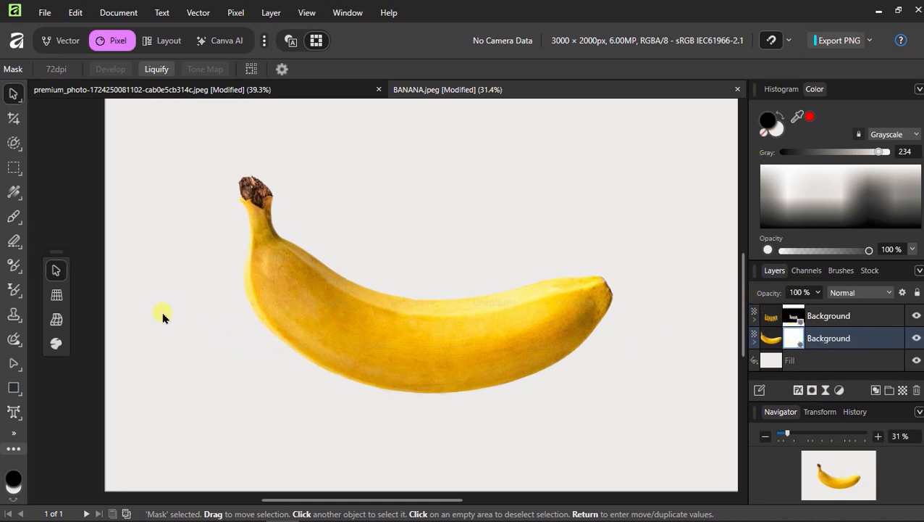
Choose the Paint Brush with the Basic round brush preset
left_click(15, 216)
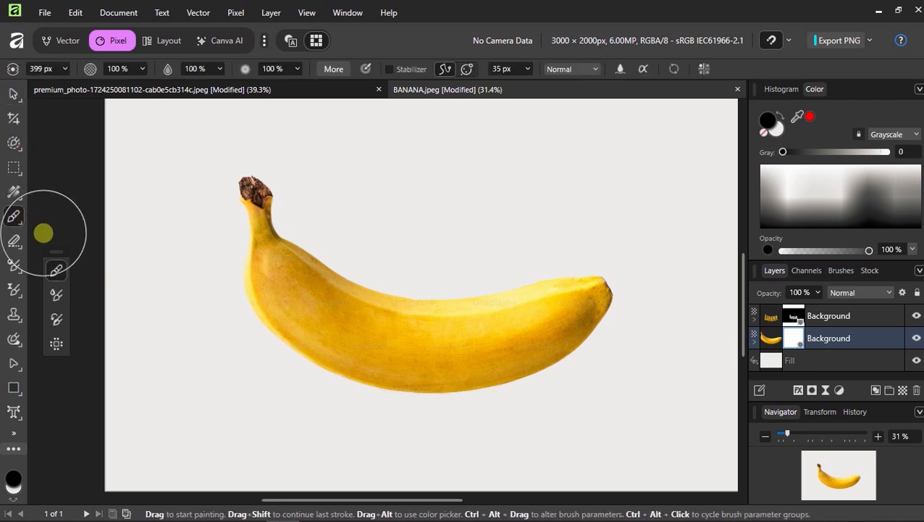
left_click(831, 276)
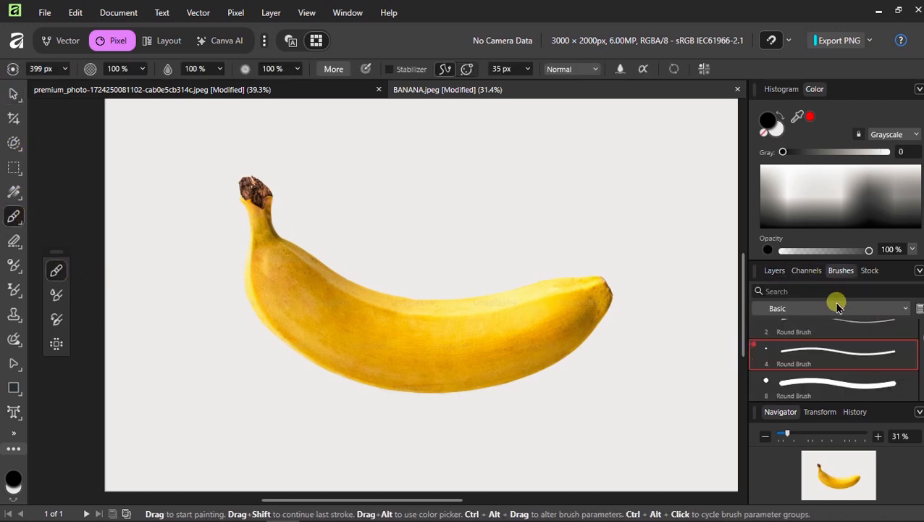
left_click(831, 308)
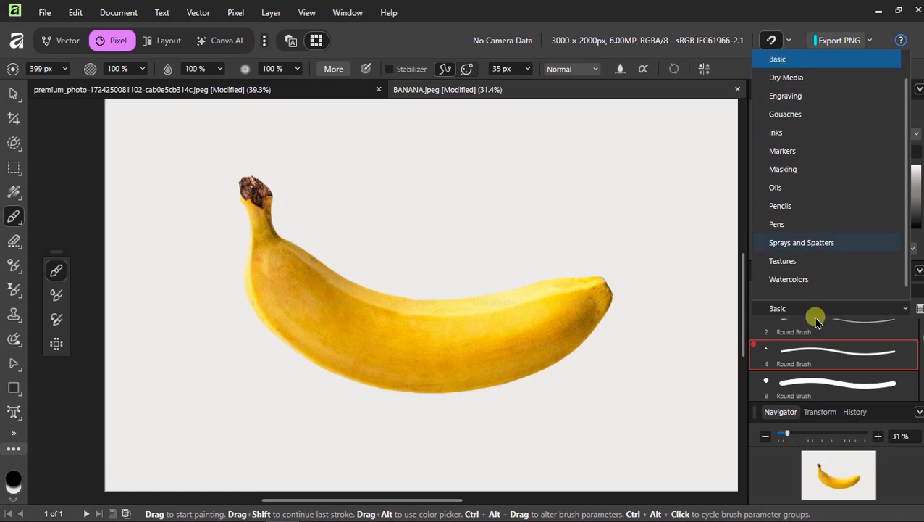
left_click(812, 356)
Paint black on the lower layer's mask over the letters so BANANA reads fully
mouse_move(699, 353)
left_mouse_down()
mouse_move(506, 312)
mouse_move(376, 316)
mouse_move(293, 279)
mouse_move(332, 243)
mouse_move(318, 269)
mouse_move(380, 336)
left_mouse_up()
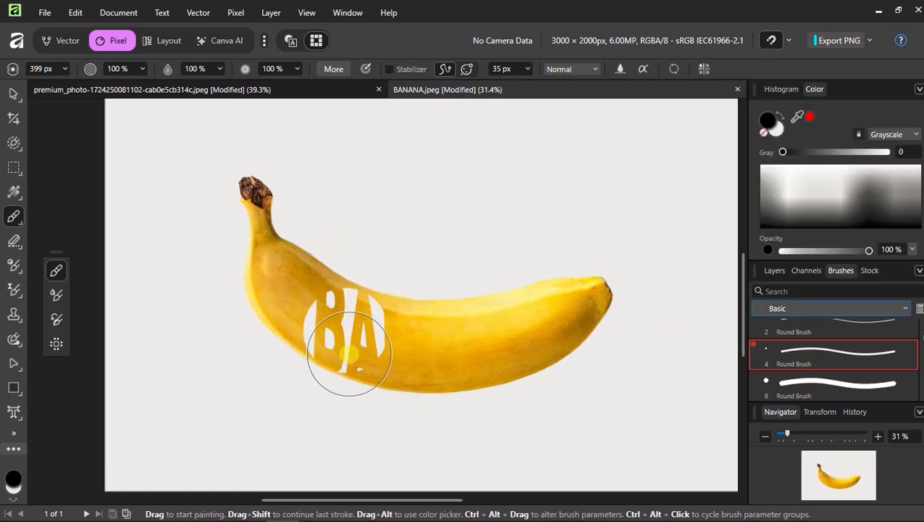
key("ctrl+z")
scroll(360, 291, "up", 5)
mouse_move(334, 295)
left_mouse_down()
mouse_move(357, 297)
mouse_move(364, 280)
mouse_move(355, 324)
mouse_move(361, 397)
mouse_move(361, 363)
left_mouse_up()
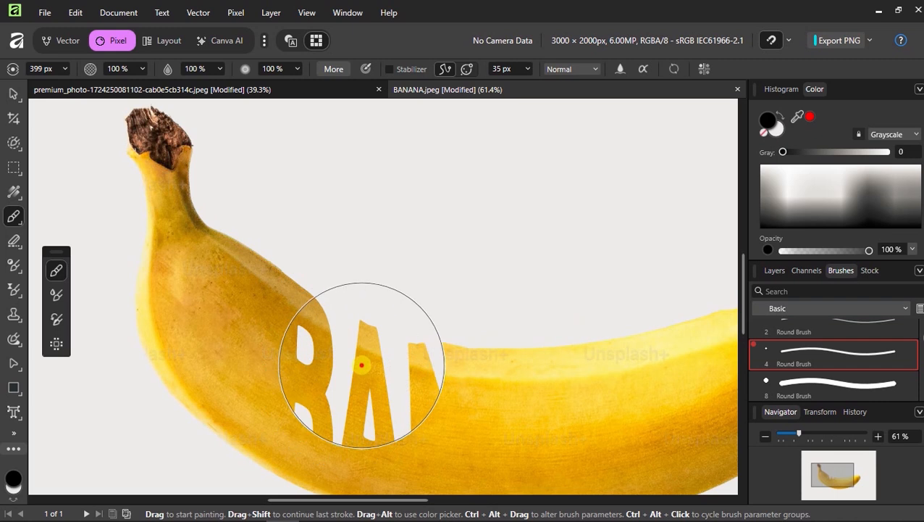
scroll(364, 411, "down", 4)
mouse_move(364, 411)
left_mouse_down()
mouse_move(377, 377)
mouse_move(355, 432)
mouse_move(386, 353)
mouse_move(419, 371)
mouse_move(422, 347)
mouse_move(432, 393)
mouse_move(448, 337)
mouse_move(465, 414)
mouse_move(473, 351)
mouse_move(484, 378)
left_mouse_up()
scroll(499, 380, "up", 4)
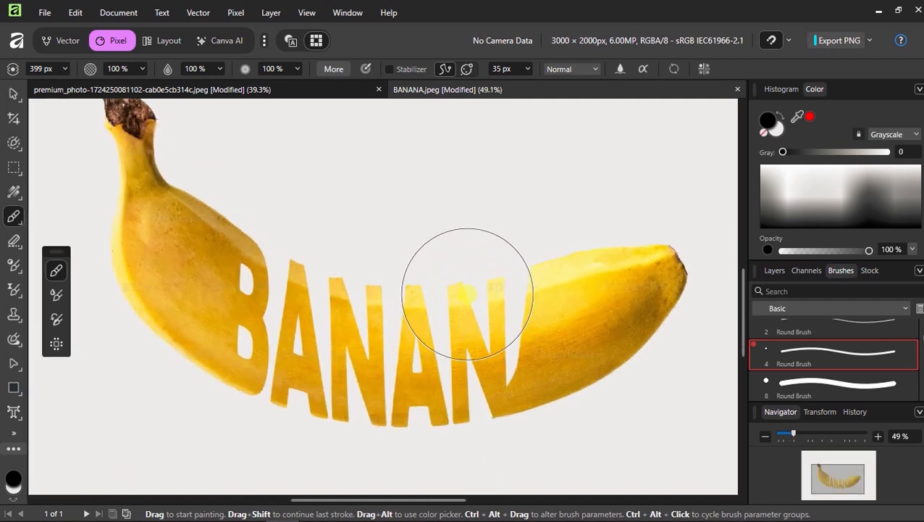
mouse_move(473, 340)
left_mouse_down()
mouse_move(506, 385)
mouse_move(478, 366)
mouse_move(460, 387)
left_mouse_up()
scroll(460, 386, "down", 4)
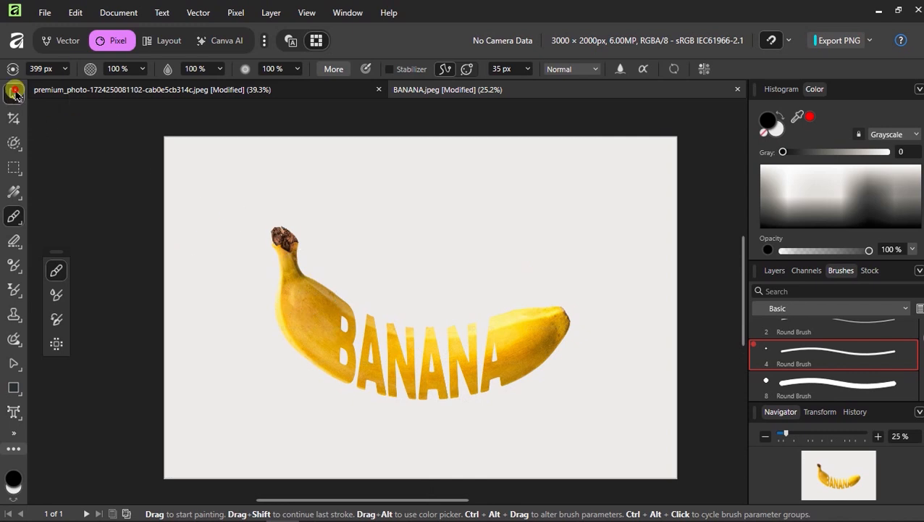
left_click(14, 93)
Merge both banana layers into one Background layer and shift it slightly left
key("ctrl+z")
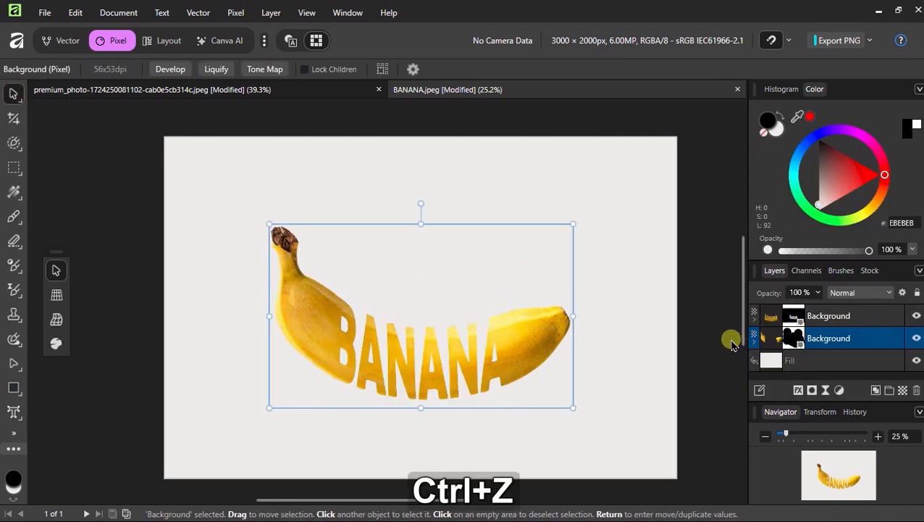
left_click(829, 318, "ctrl")
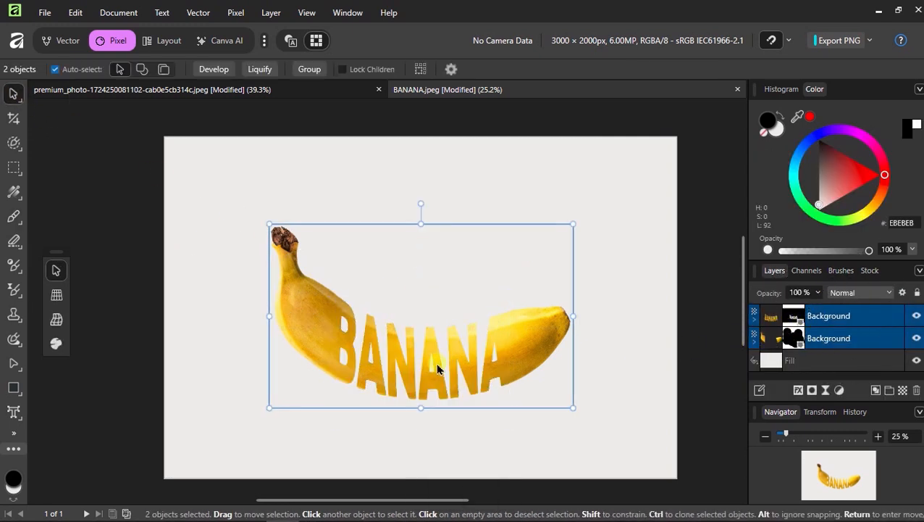
right_click(820, 345)
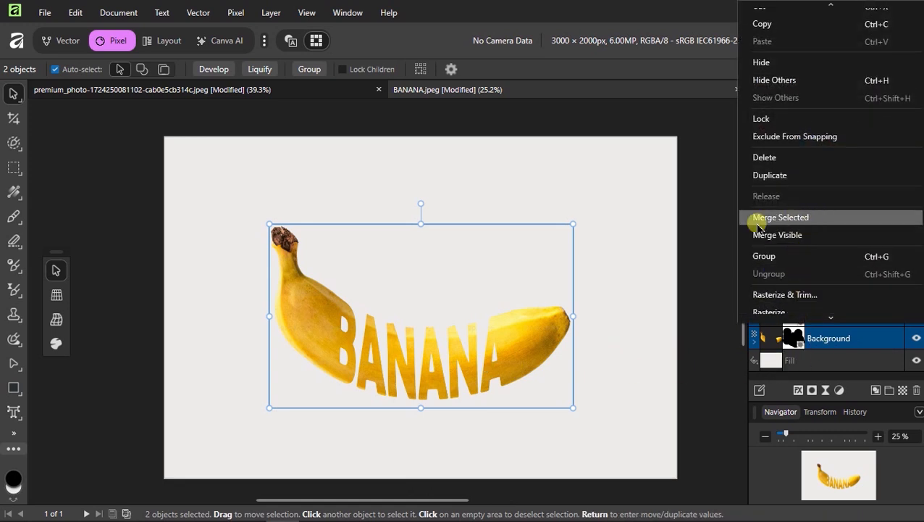
left_click(785, 220)
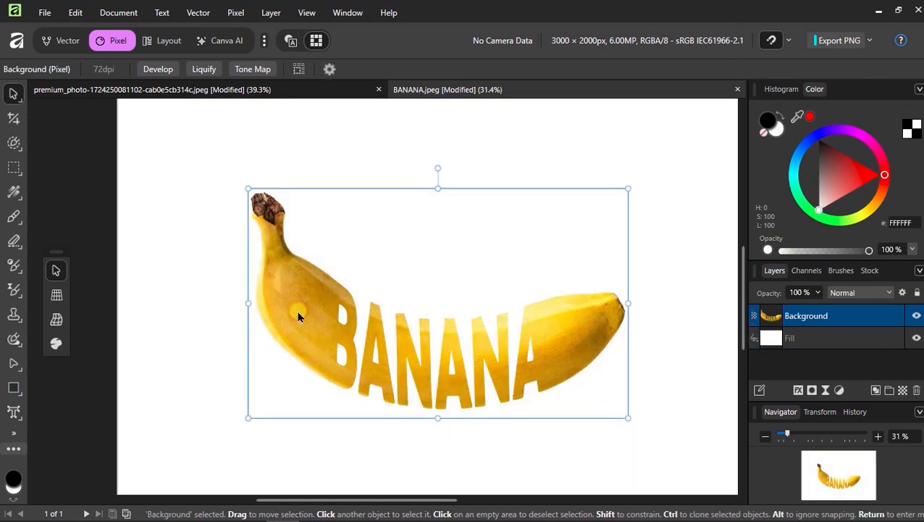
mouse_move(298, 312)
left_mouse_down()
mouse_move(298, 324)
mouse_move(281, 328)
mouse_move(262, 312)
mouse_move(299, 299)
mouse_move(286, 312)
left_mouse_up()
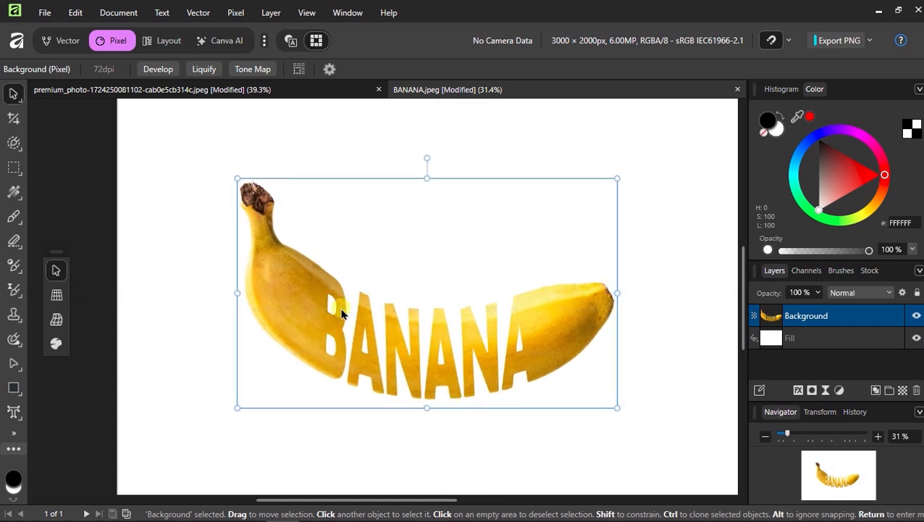